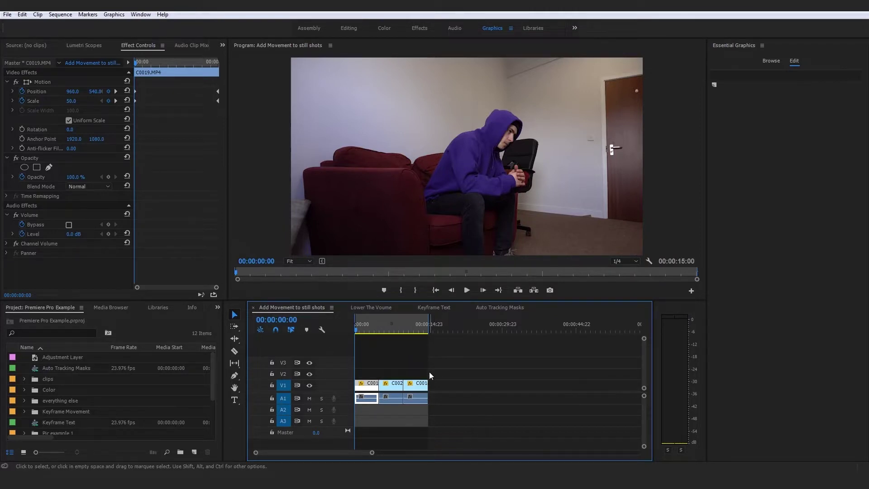
Step: Scrub through the clips, clear the selection, and return the playhead to the sequence start
click(452, 413)
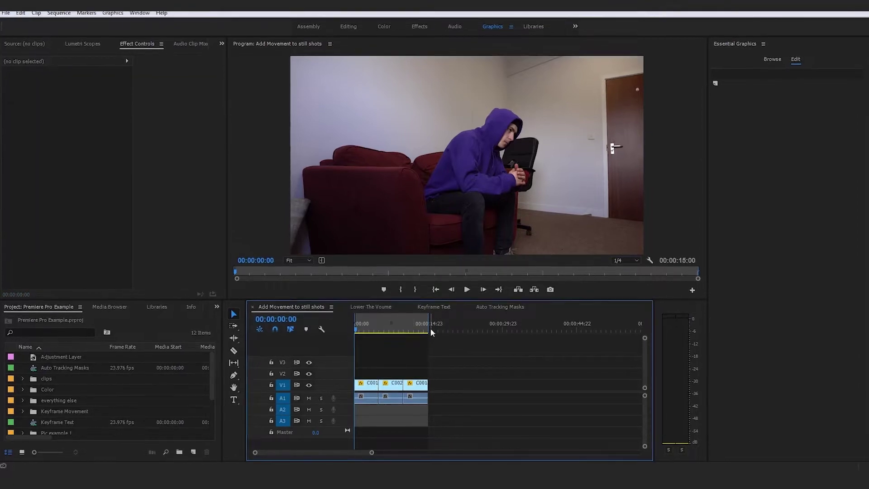
drag(419, 329, 428, 330)
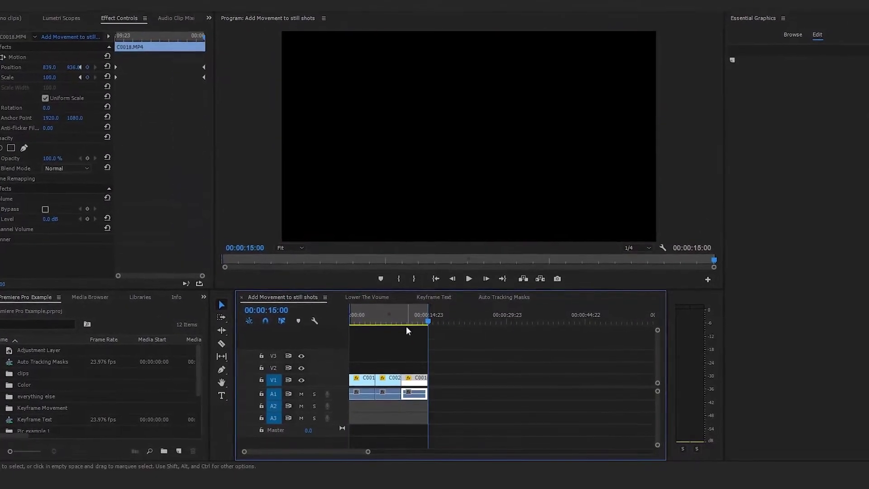
drag(417, 318, 398, 321)
click(460, 330)
key(Home)
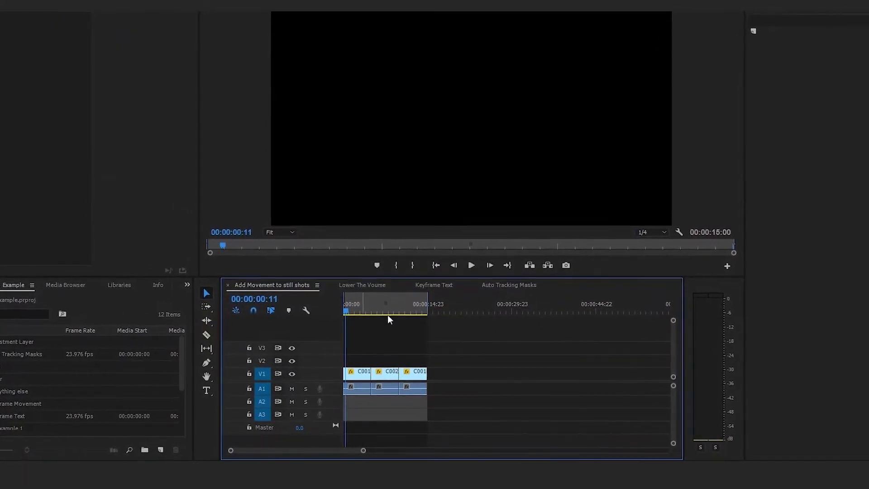
Step: Shift the V1/A1 clips right to start near 00:00:29:23, then preview from the beginning
drag(451, 320, 343, 398)
drag(385, 373, 558, 374)
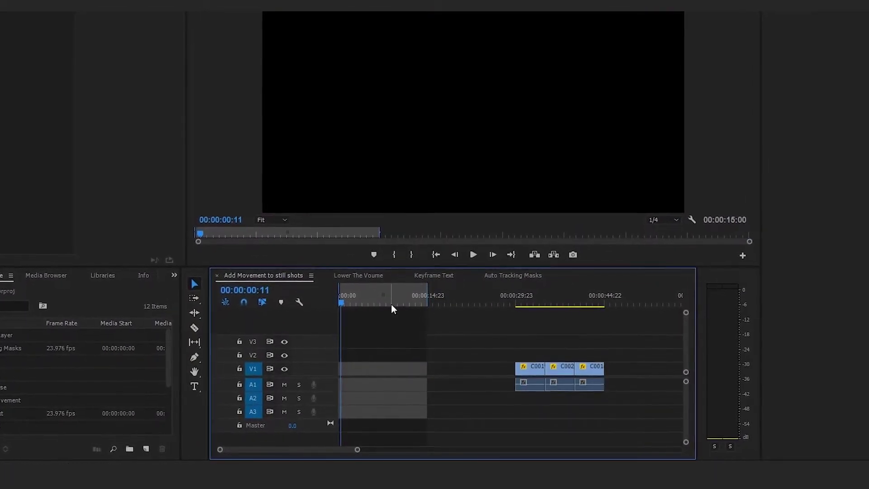
key(Home)
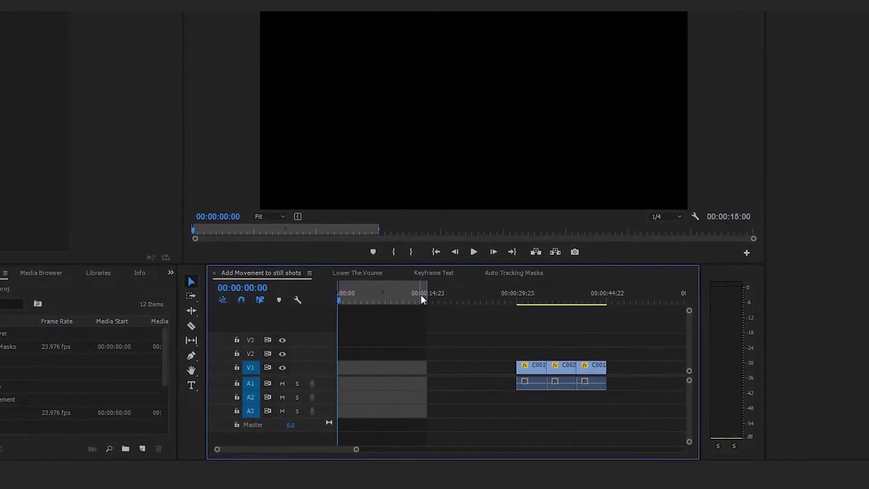
key(space)
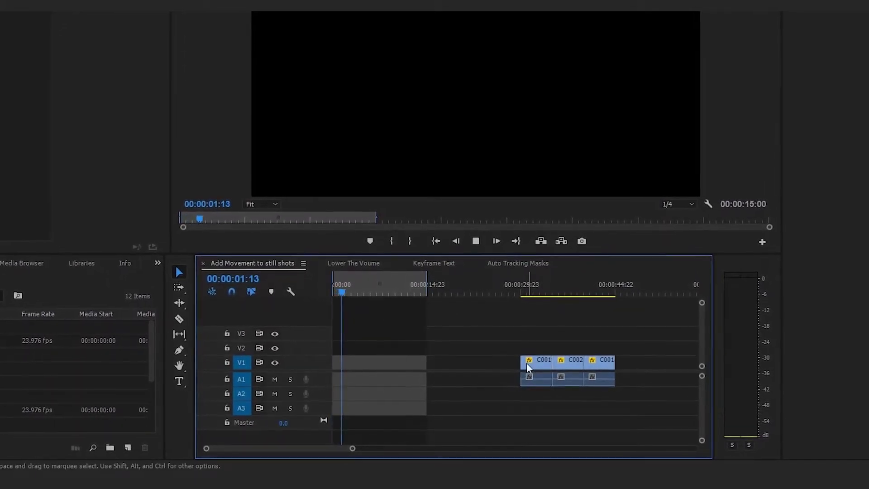
key(space)
key(Home)
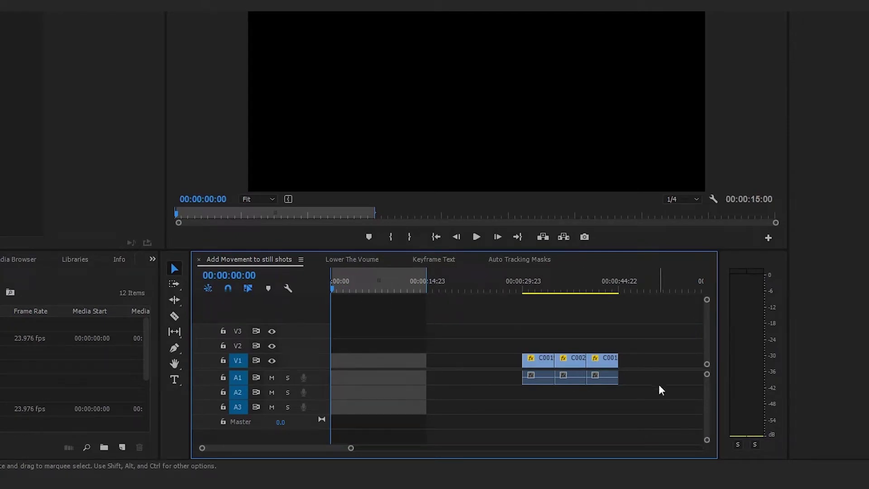
key(Down)
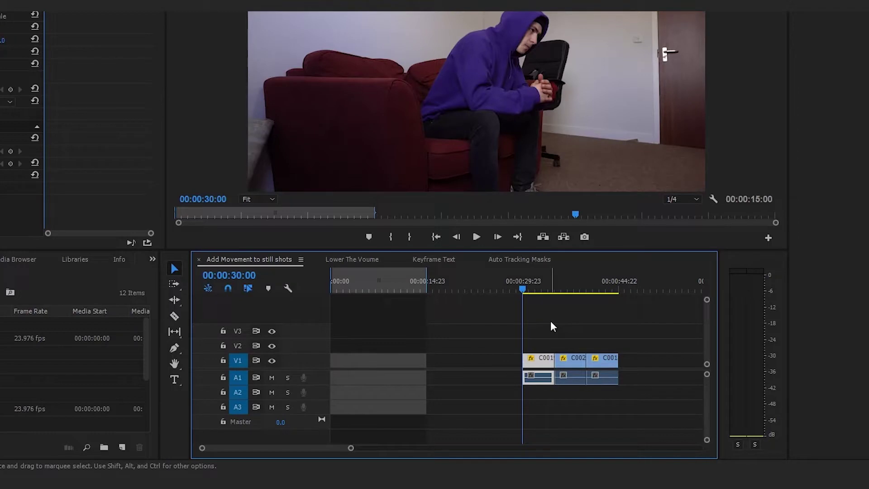
Step: Mark In at 00:00:30:00 and Out at 00:00:45:00, then play the marked range
key(i)
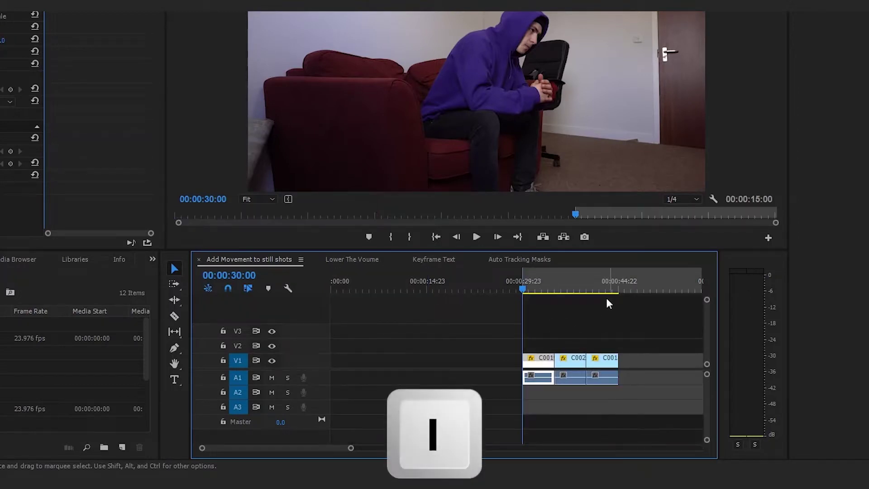
click(620, 286)
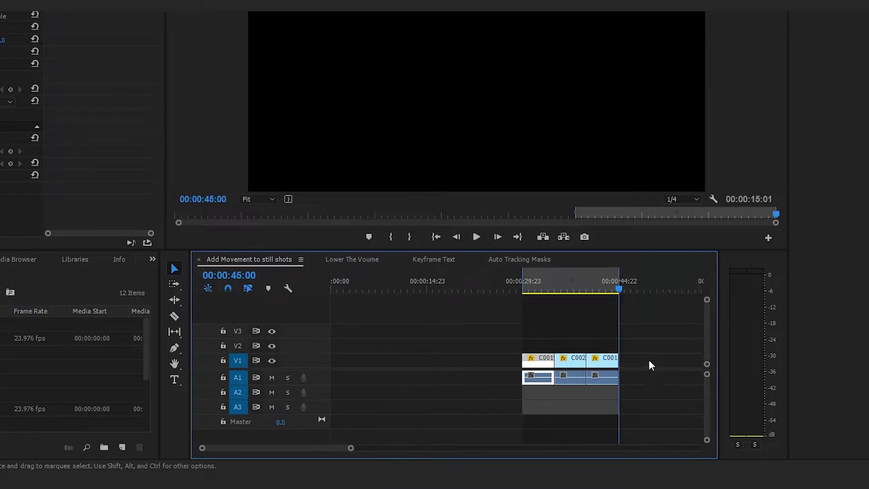
key(o)
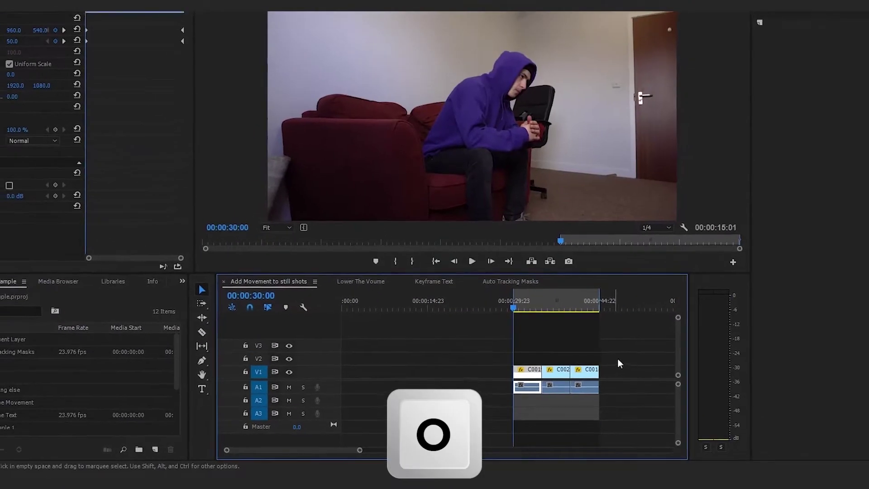
key(space)
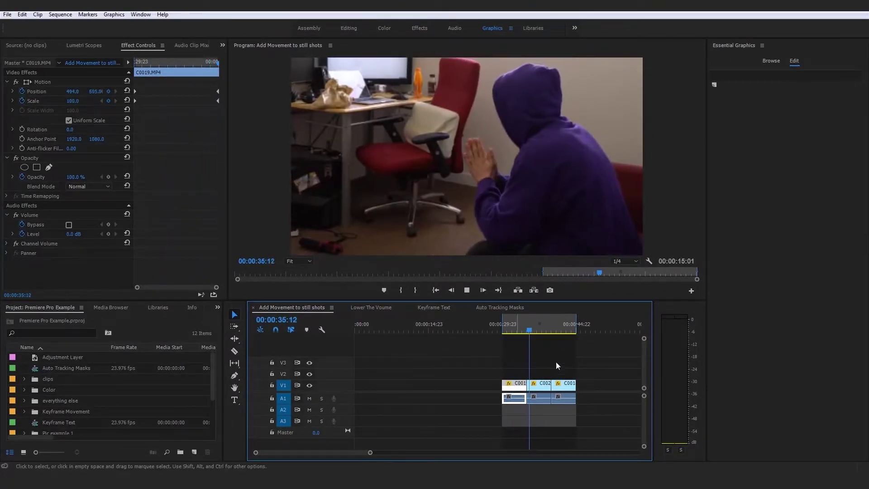
Step: Deselect the clip, then stop and resume playback of the marked range
click(589, 370)
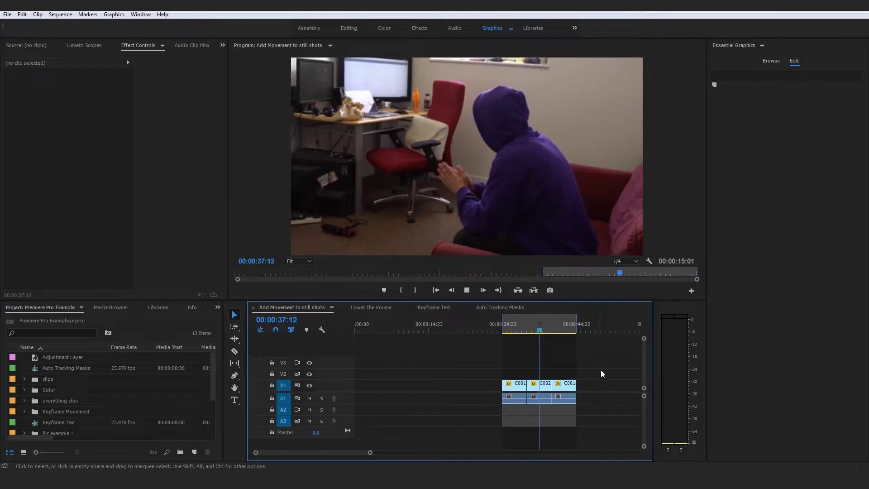
key(space)
key(d)
key(space)
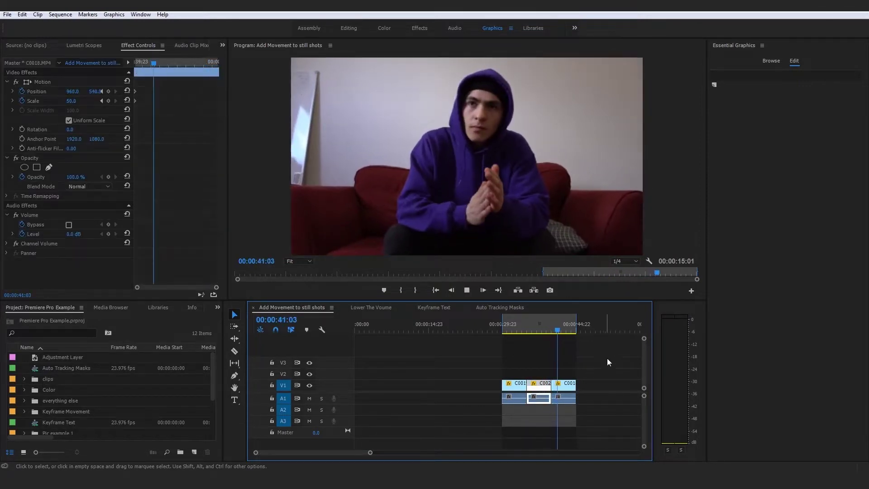
Step: Drag the three clips 00:00:30:00 left to the sequence start and return the playhead there
click(507, 333)
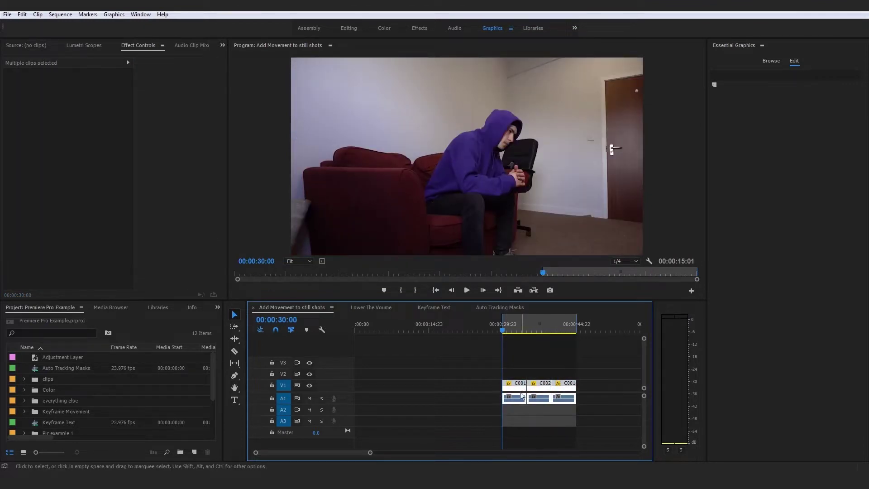
drag(522, 390, 366, 391)
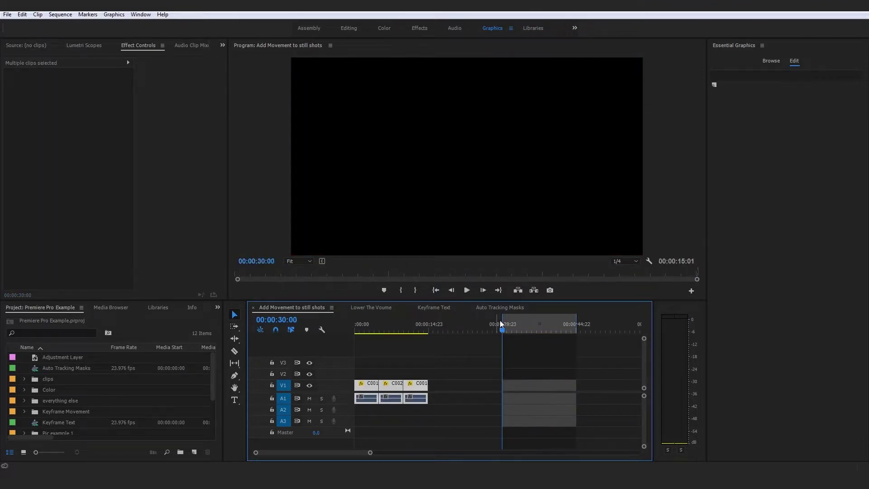
click(413, 330)
click(427, 326)
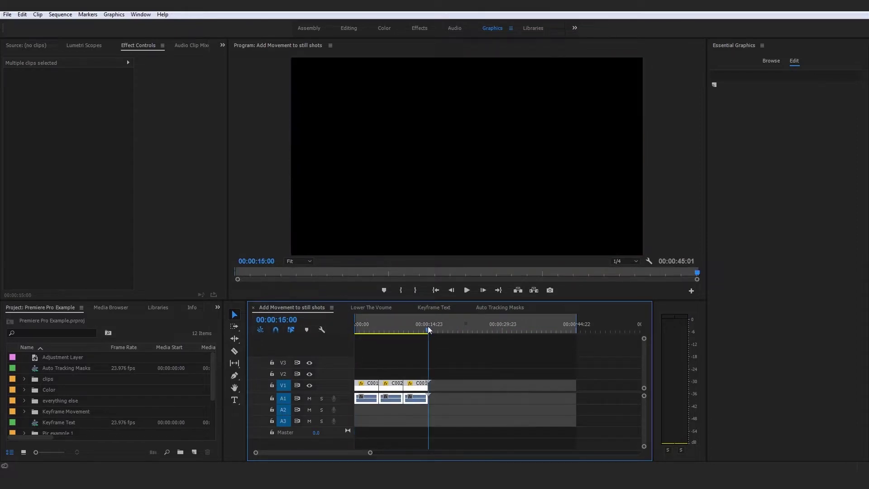
key(Home)
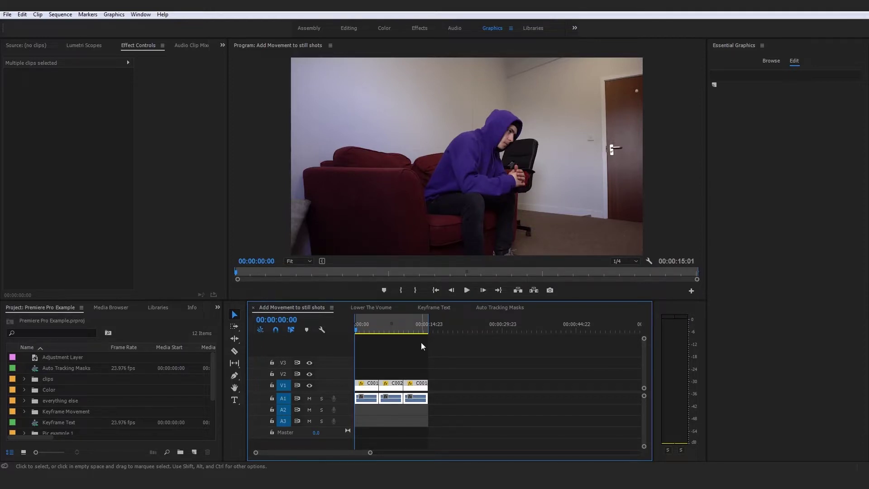
Step: Run Sequence > Render In to Out for the three clips, moving the progress window aside
click(390, 340)
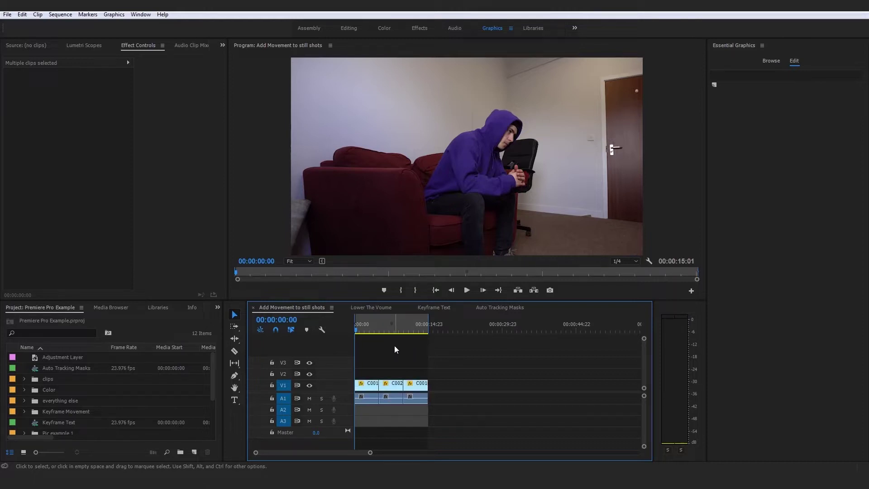
click(59, 15)
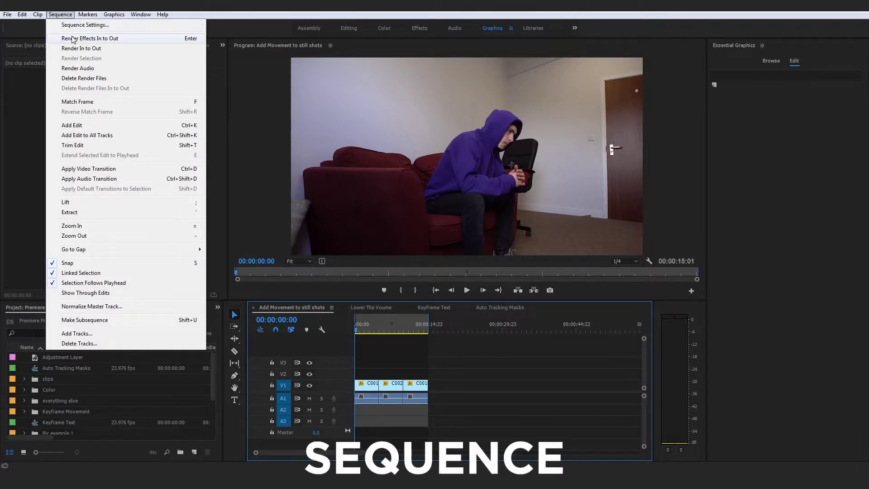
click(92, 49)
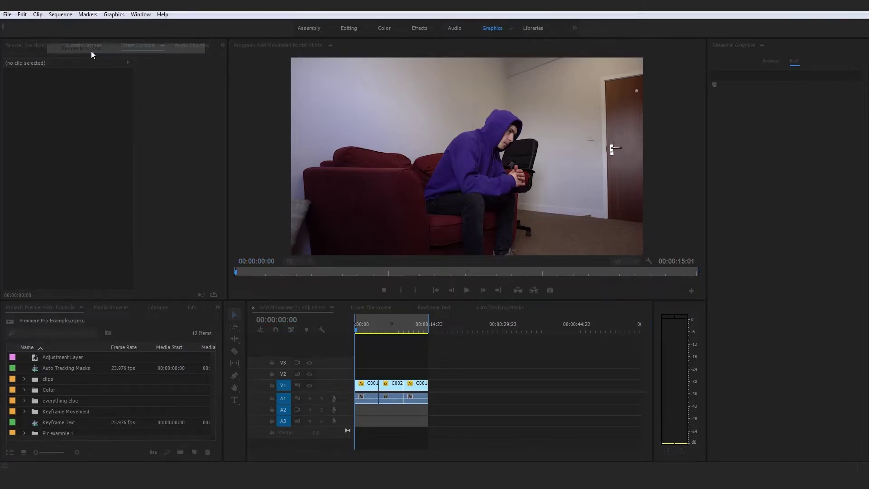
drag(547, 95, 517, 209)
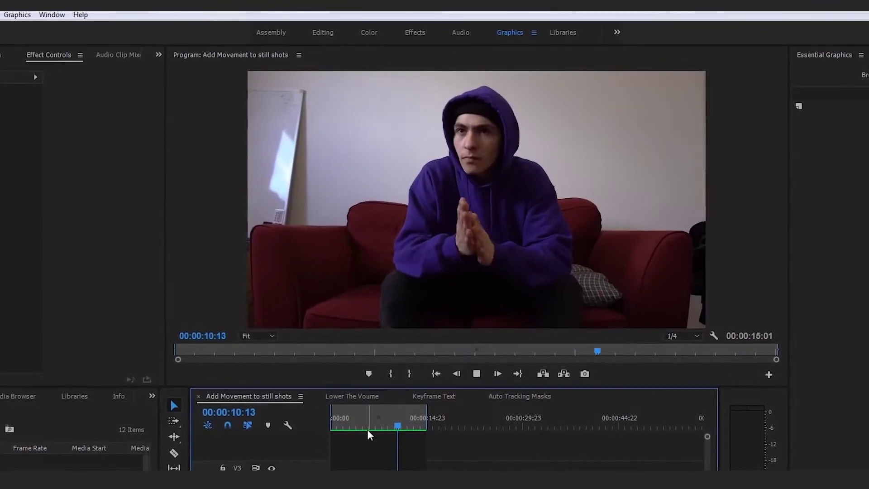
Step: Play the rendered sequence from 00:00:00:00 and bring up the Sequence menu again
drag(372, 432, 329, 434)
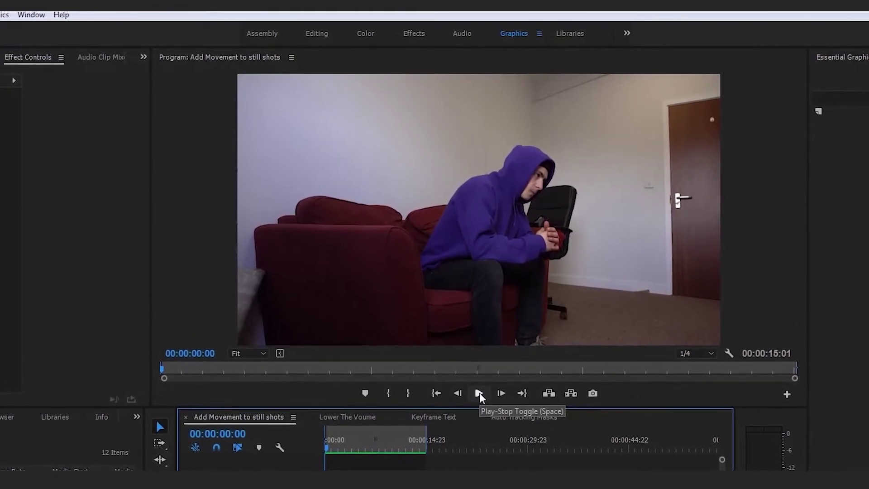
click(479, 392)
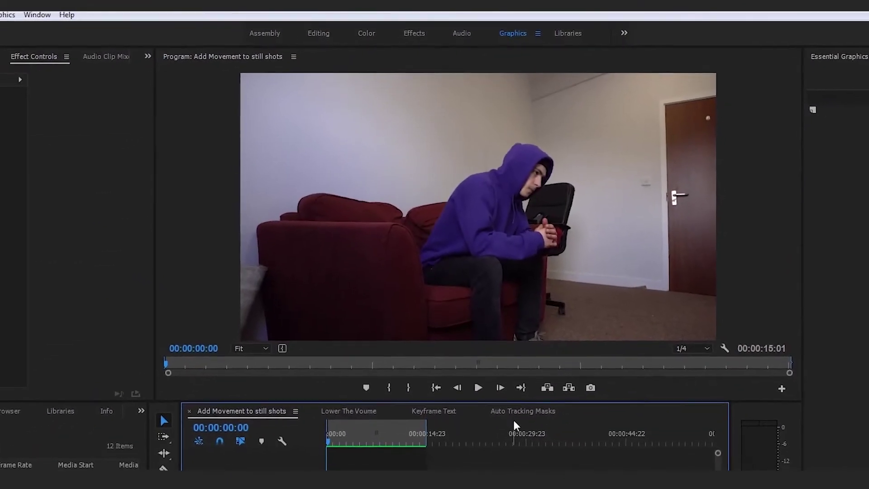
click(18, 14)
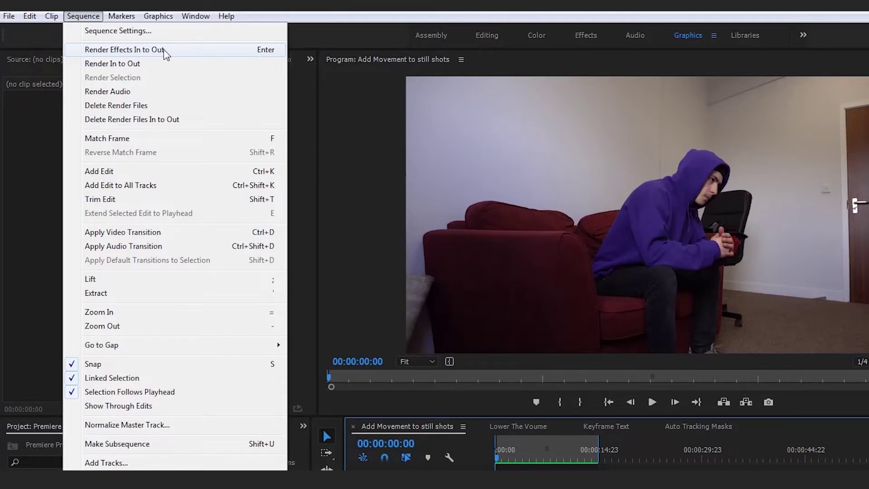
Step: Run Render Effects In to Out, then select and deselect clip C001
click(164, 51)
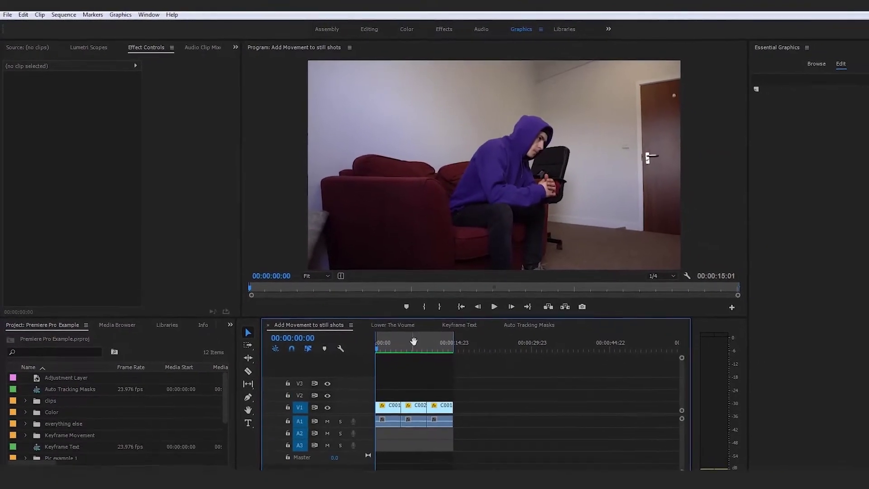
click(403, 422)
click(457, 346)
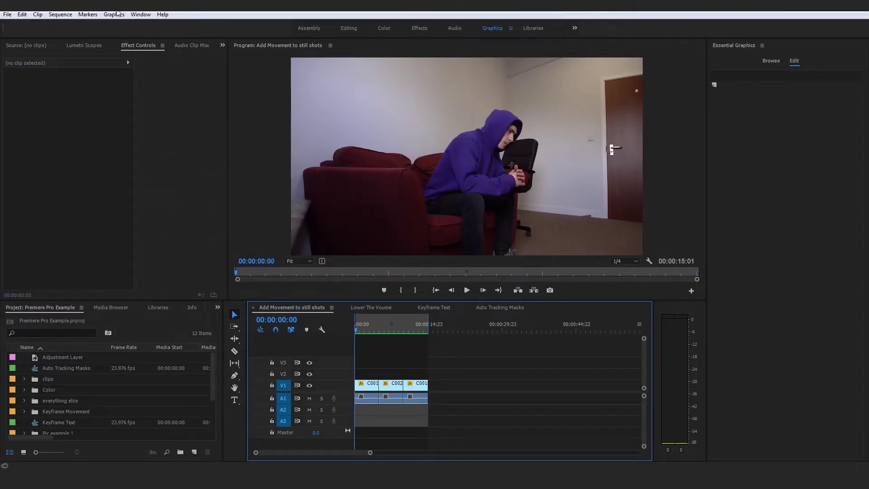
click(8, 15)
Step: Open Export Media for the sequence, move the settings window up, then close it
mouse_move(129, 269)
click(168, 269)
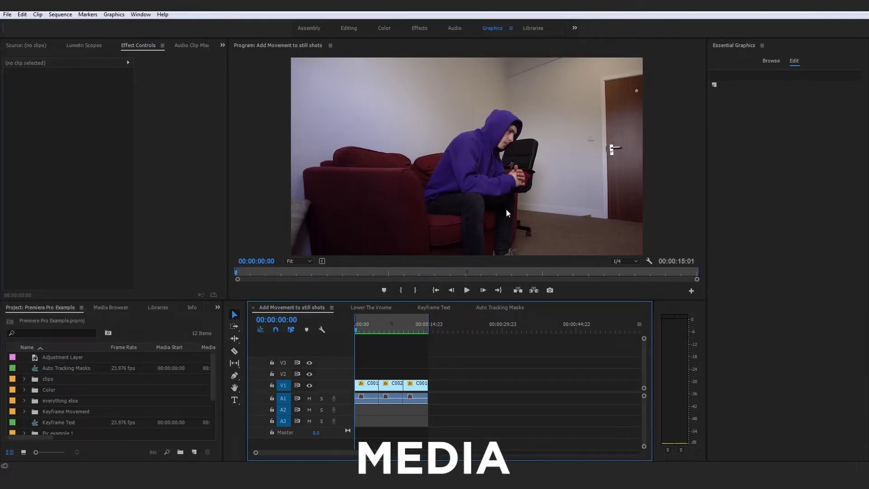
drag(531, 111, 517, 78)
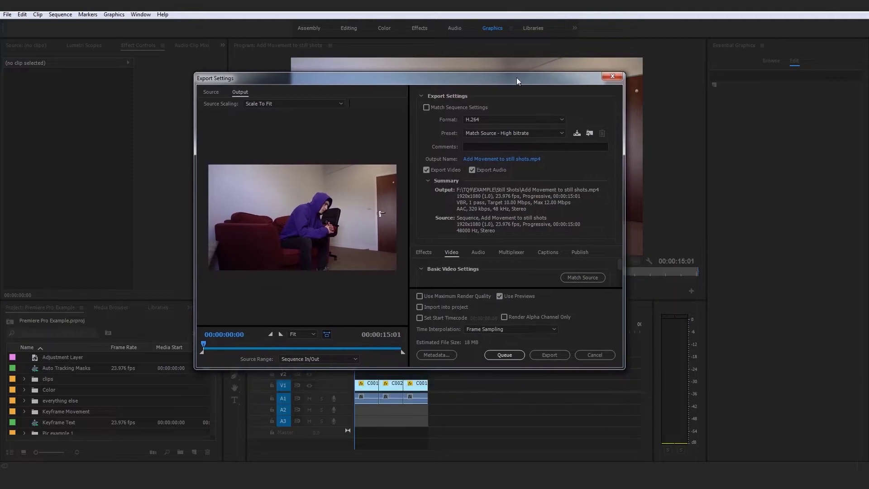
click(611, 77)
Step: Reopen Export Settings with Ctrl+M, scrub the preview to 00:00:02:07, and enlarge the dialog vertically
key(ctrl+m)
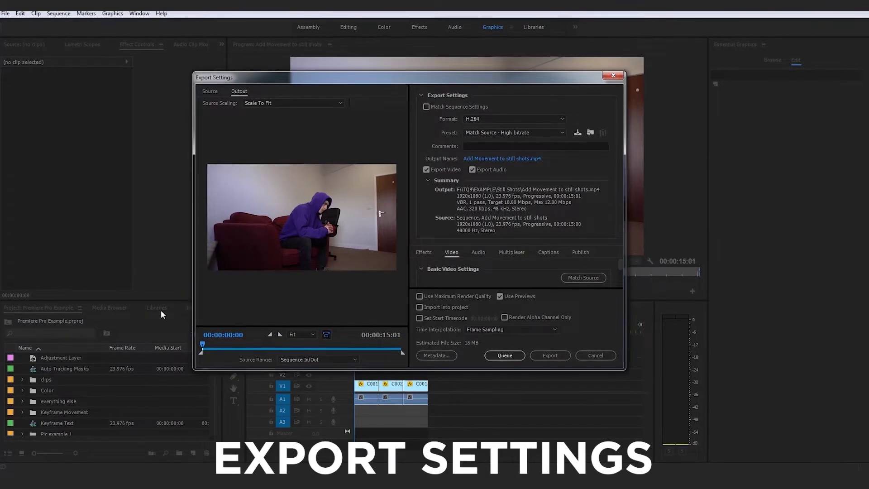
drag(198, 346, 179, 354)
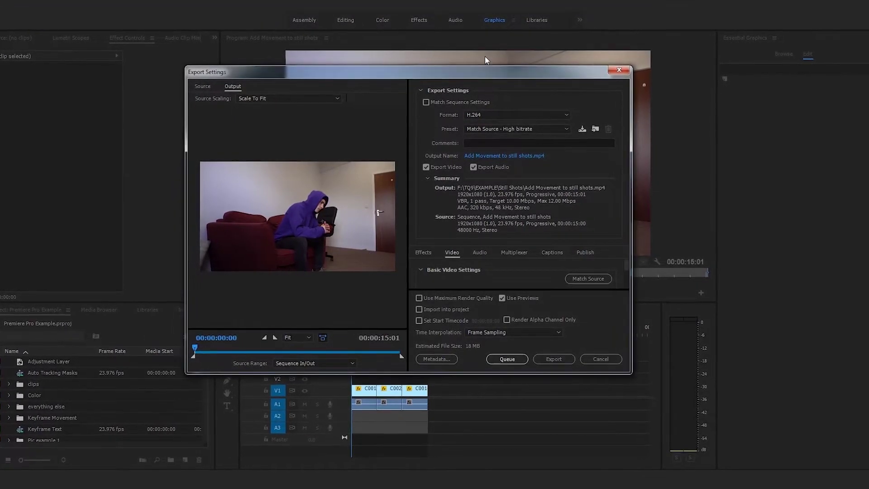
drag(493, 67, 494, 19)
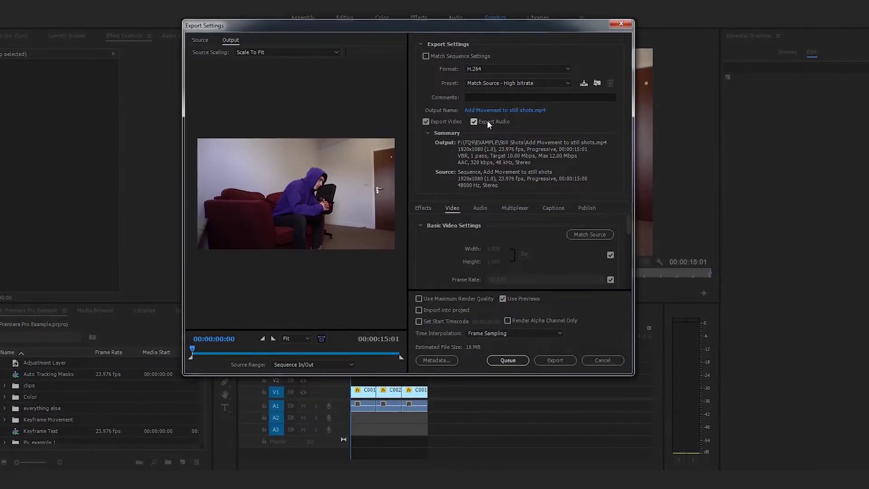
drag(525, 380, 520, 453)
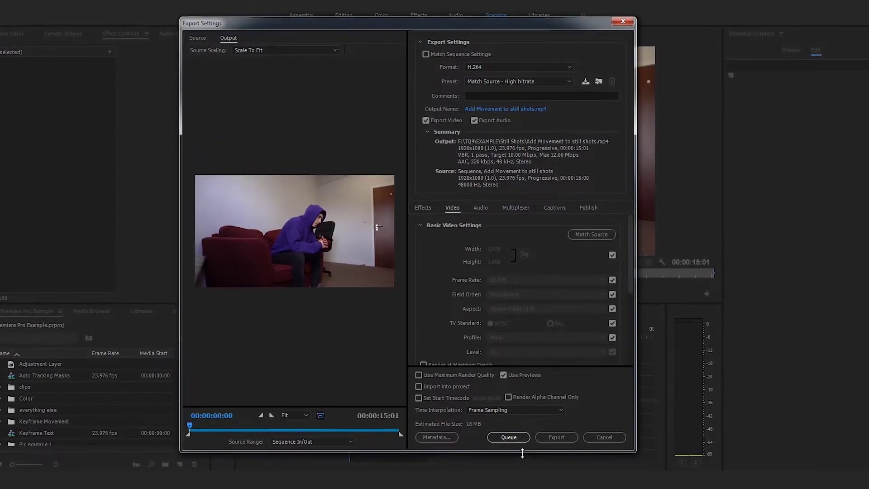
click(471, 68)
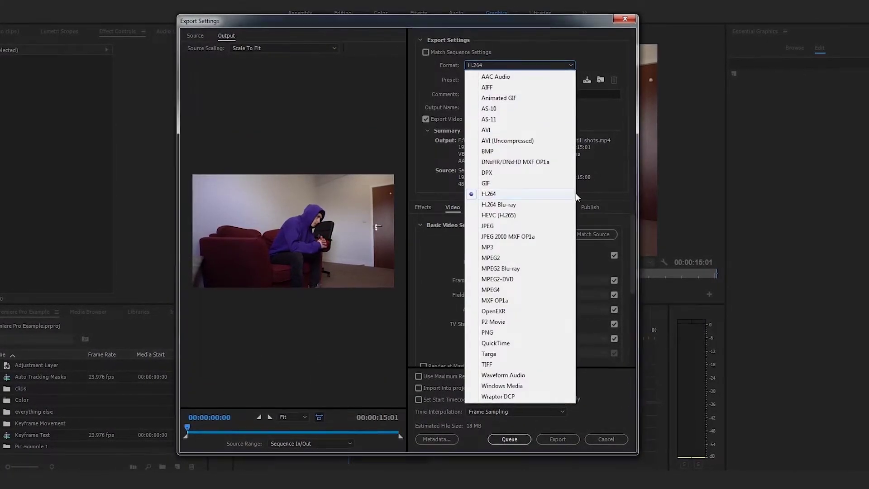
click(494, 194)
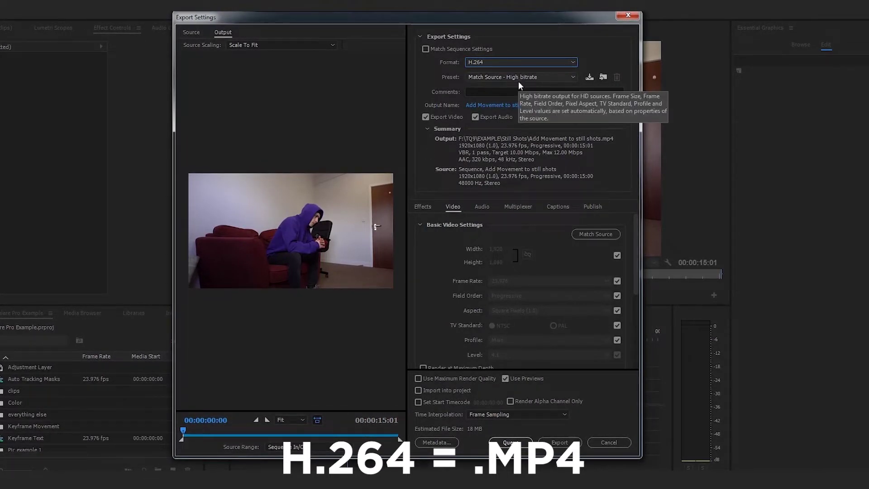
click(484, 78)
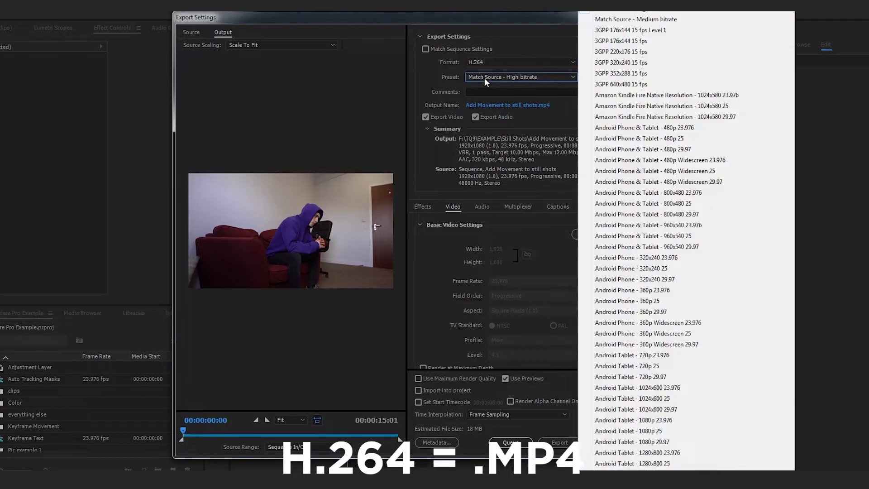
click(645, 14)
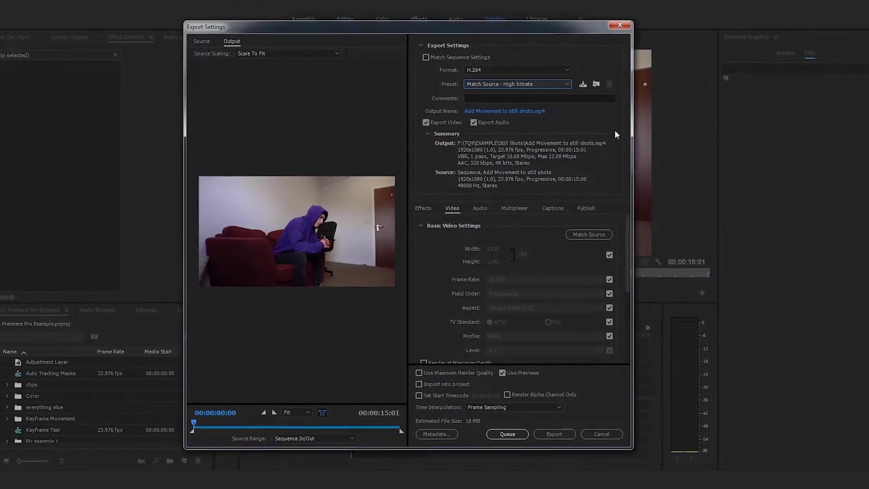
click(489, 114)
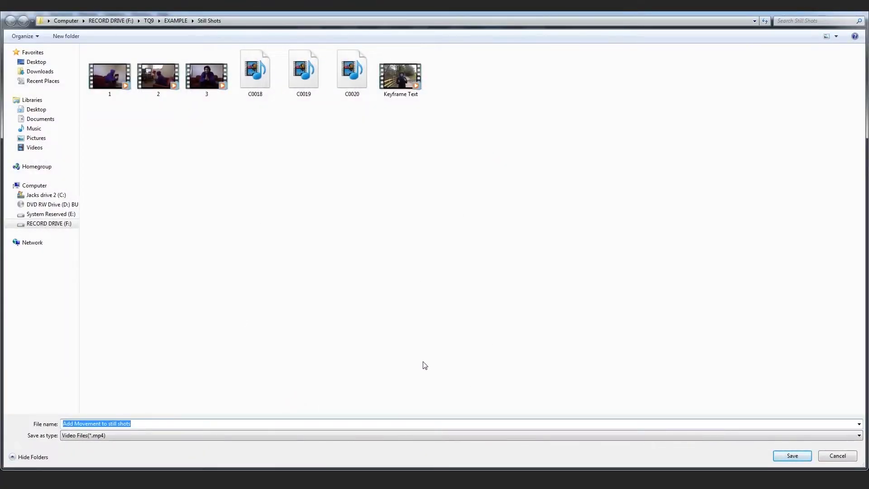
Step: Name the output file 'export save' in the Still Shots folder and confirm
text(sav)
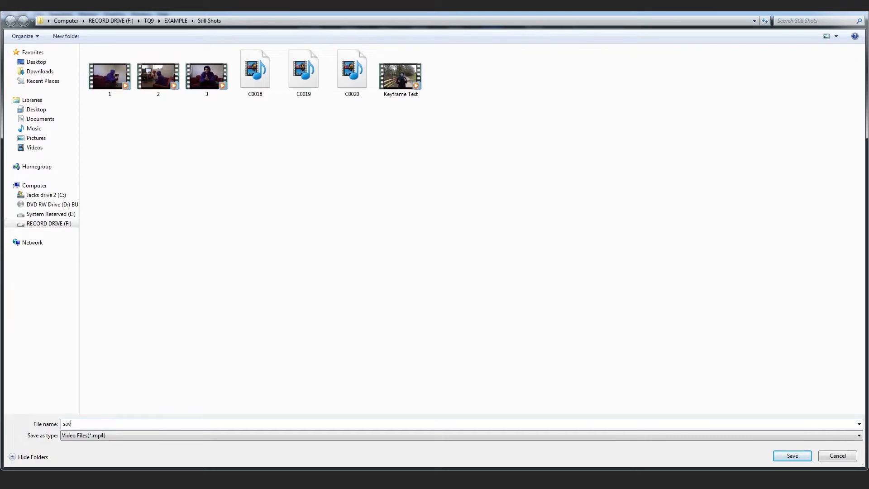
text(e)
key(ctrl+a)
text(ex)
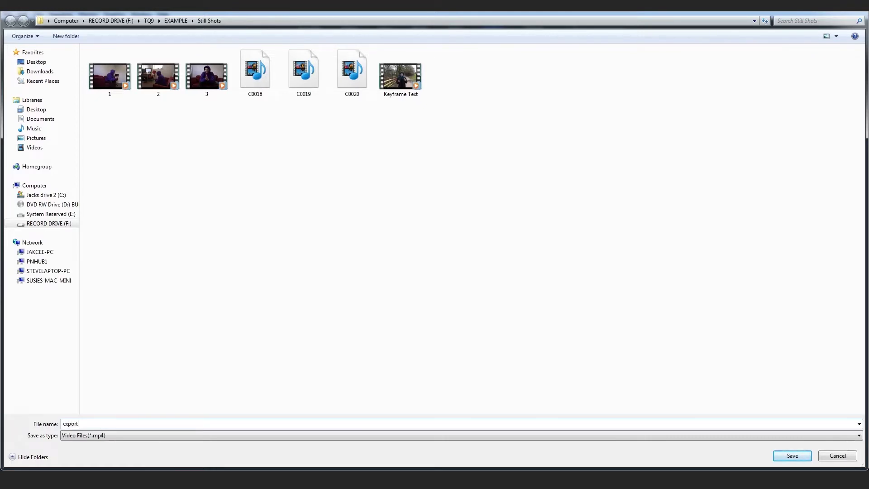
text(port save)
key(Return)
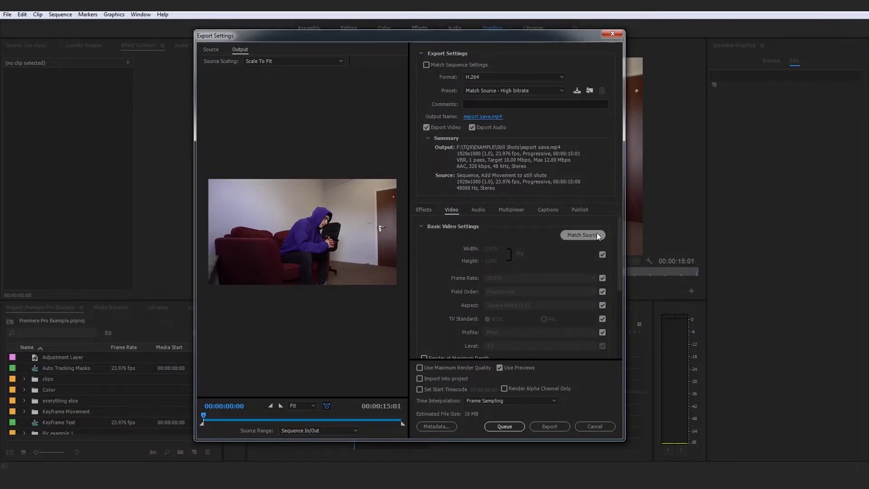
Step: Review the Video settings and start encoding the sequence to export save.mp4
scroll(498, 270, down, 2)
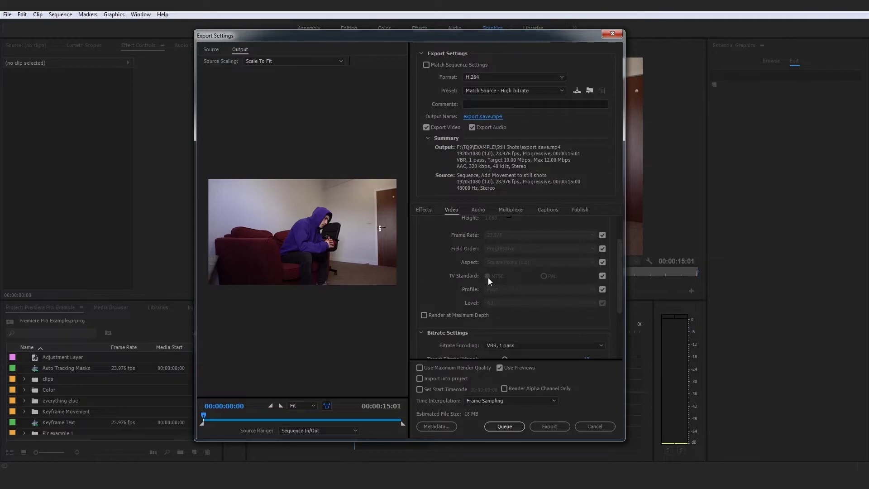
scroll(511, 254, up, 2)
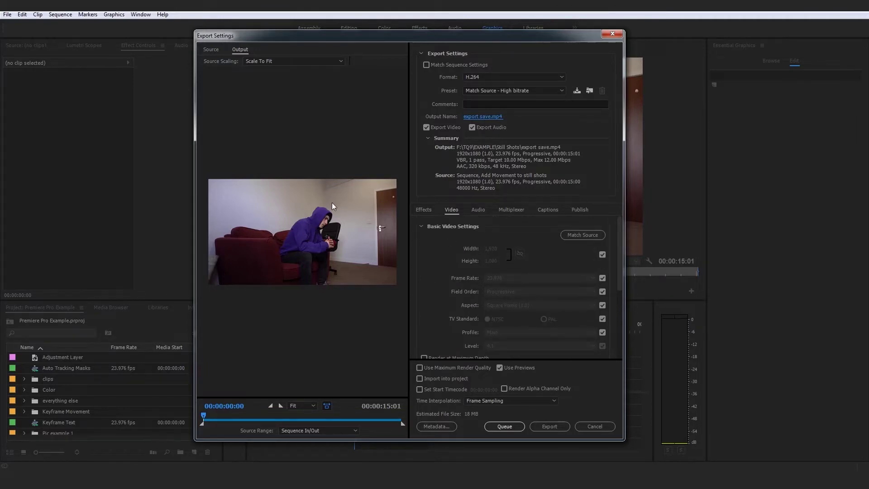
click(555, 425)
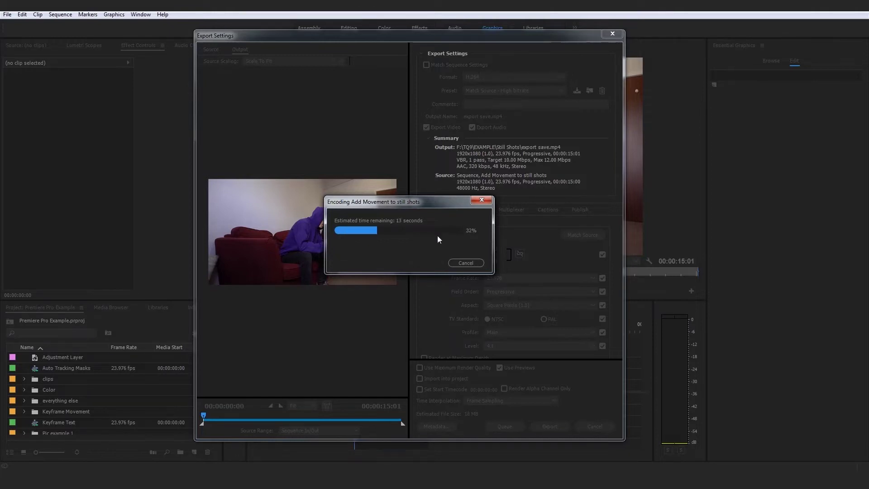
Step: Cancel the running encode of export save.mp4
click(466, 260)
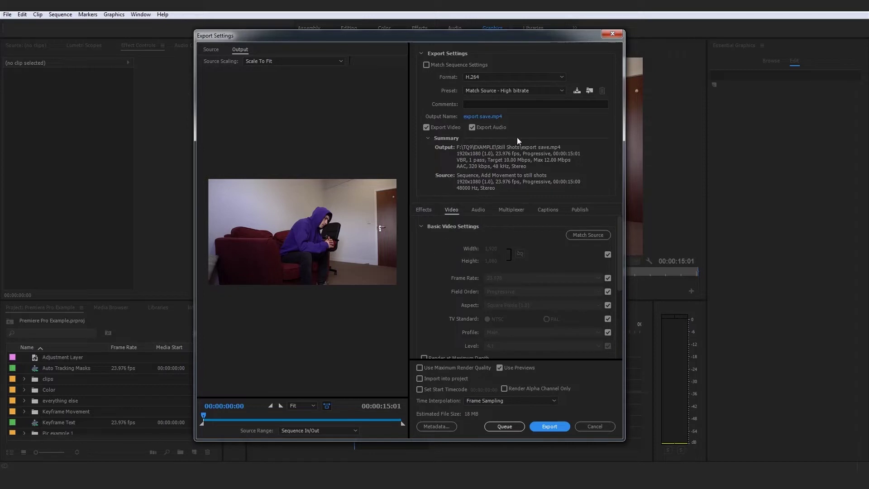
Step: Keep the export Source Range set to Sequence In/Out
click(334, 431)
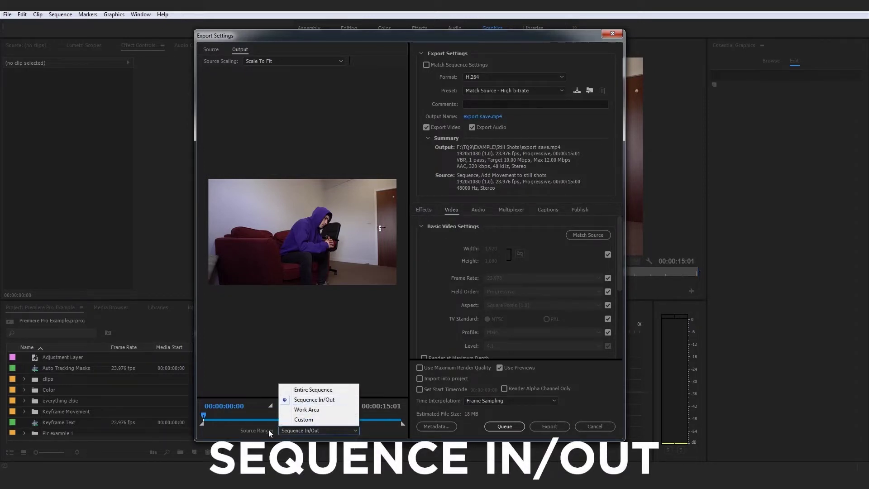
click(323, 401)
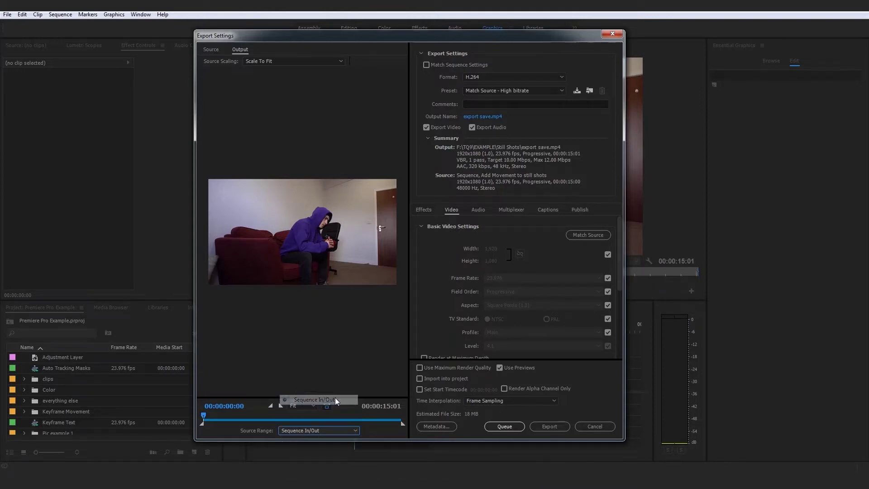
click(350, 430)
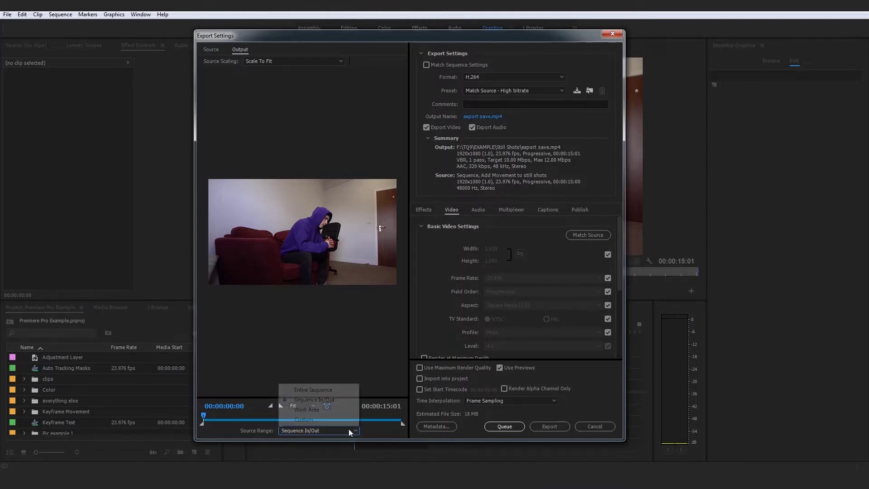
click(333, 401)
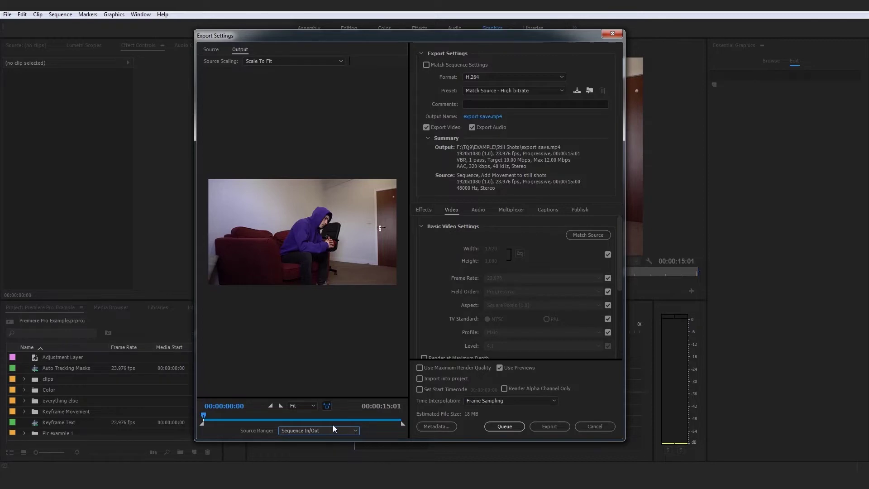
Step: Leave the format at H.264 and cancel Export Settings without exporting
click(489, 76)
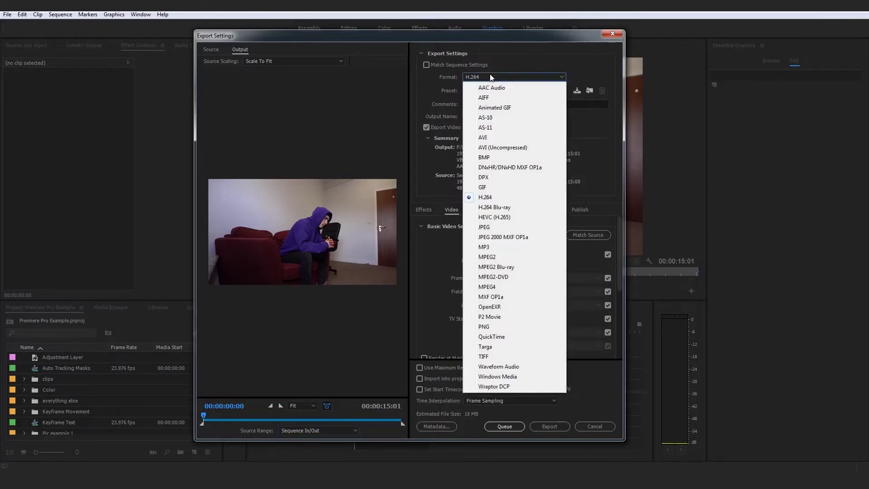
click(502, 198)
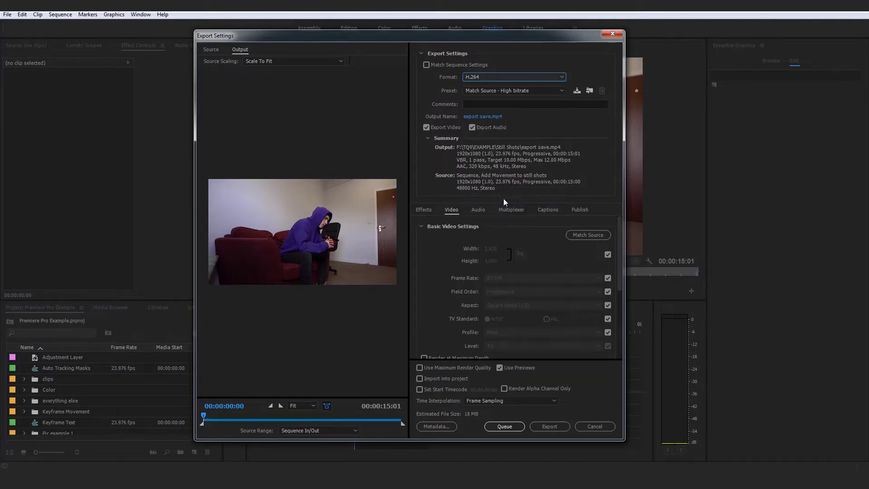
click(587, 425)
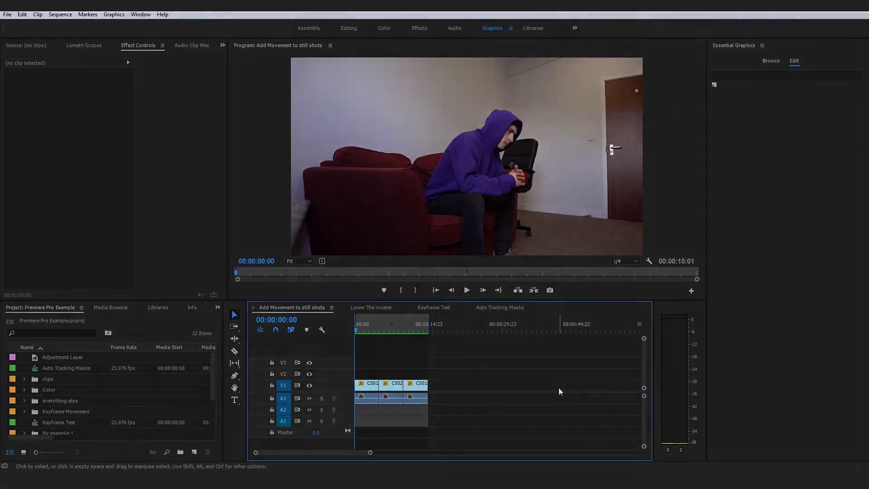